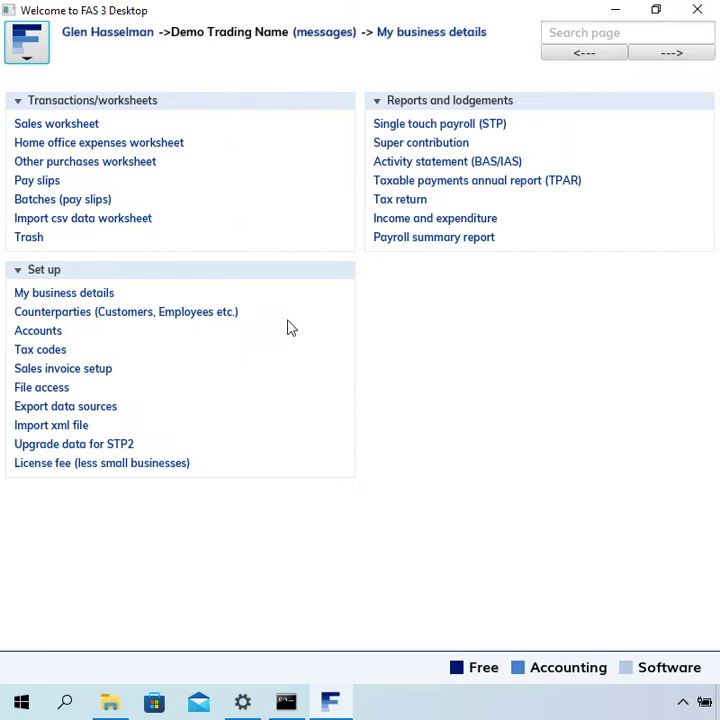
- Open the An Employee counterparty record and go to its payroll details
{"action": "left_click", "coordinate": [201, 317]}
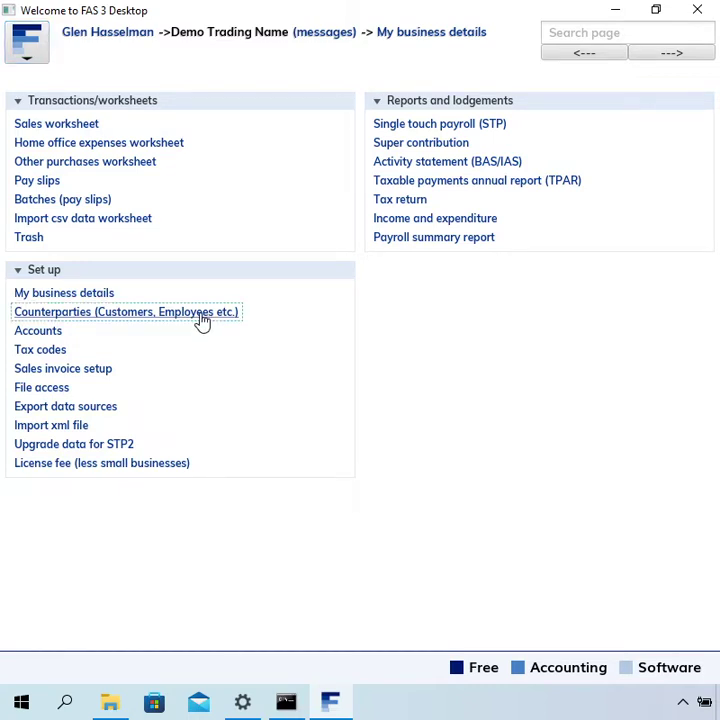
{"action": "left_click", "coordinate": [125, 150]}
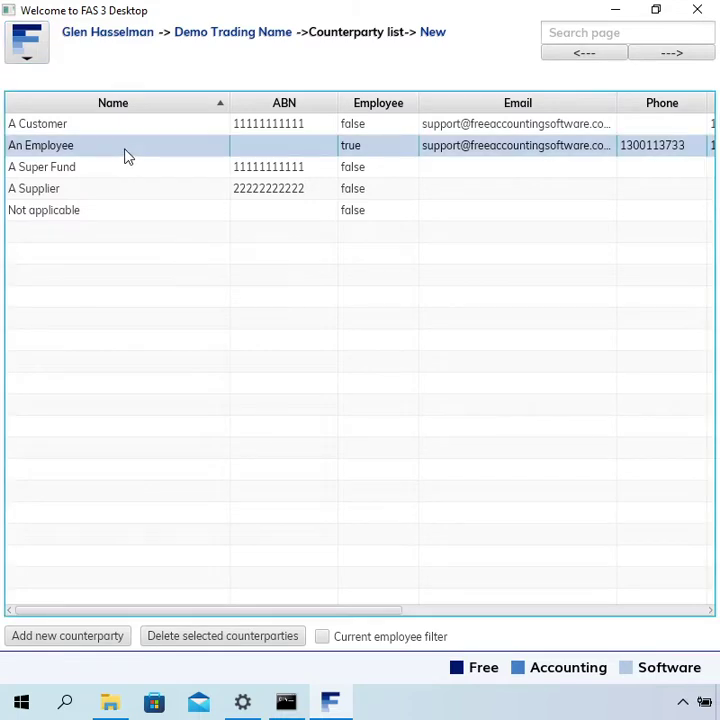
{"action": "double_click", "coordinate": [126, 155]}
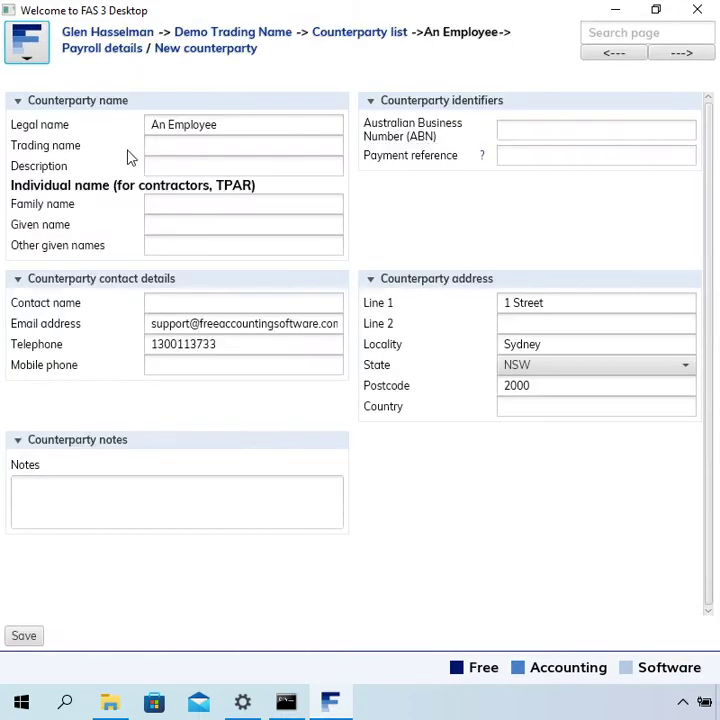
{"action": "left_click", "coordinate": [112, 49]}
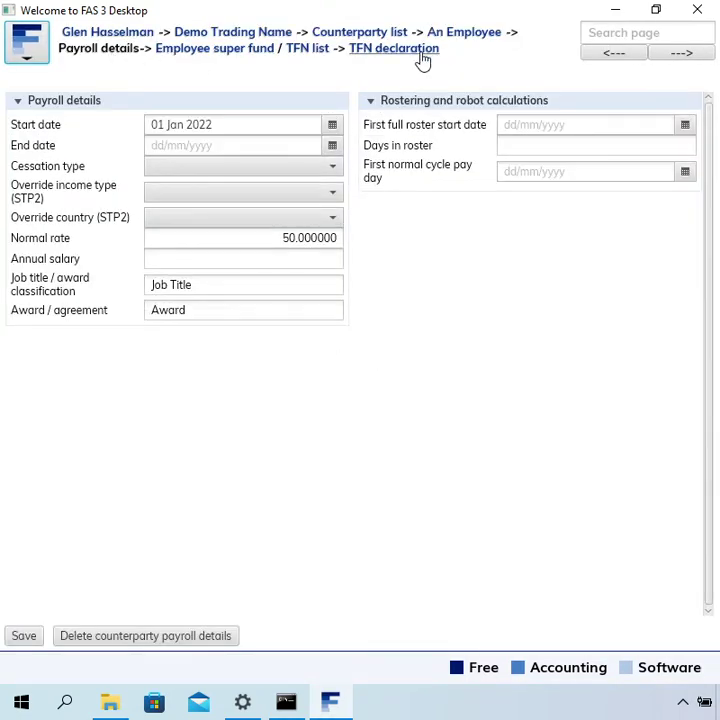
{"action": "left_click", "coordinate": [422, 58]}
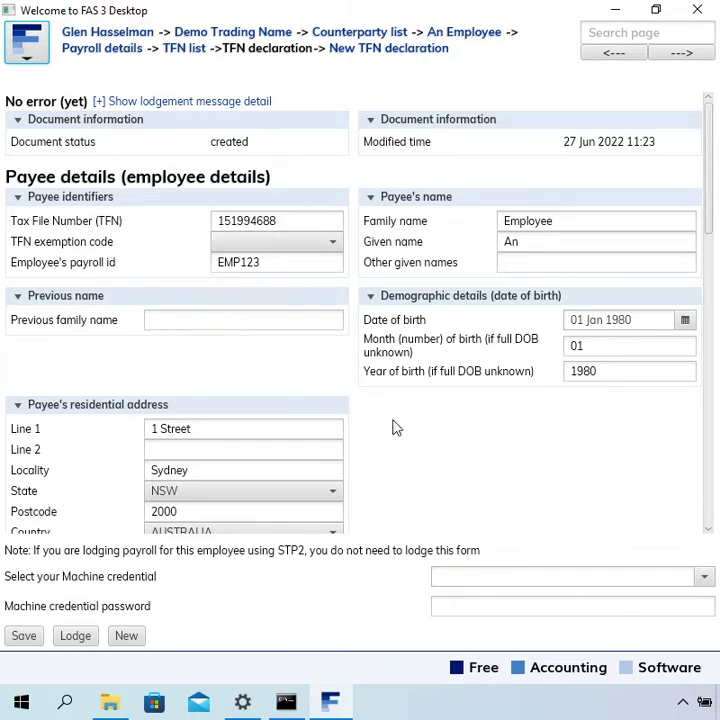
- Scroll the TFN declaration down to the Details of payment arrangement section
{"action": "scroll", "coordinate": [397, 430], "scroll_direction": "down", "scroll_amount": 1}
{"action": "scroll", "coordinate": [390, 425], "scroll_direction": "down", "scroll_amount": 1}
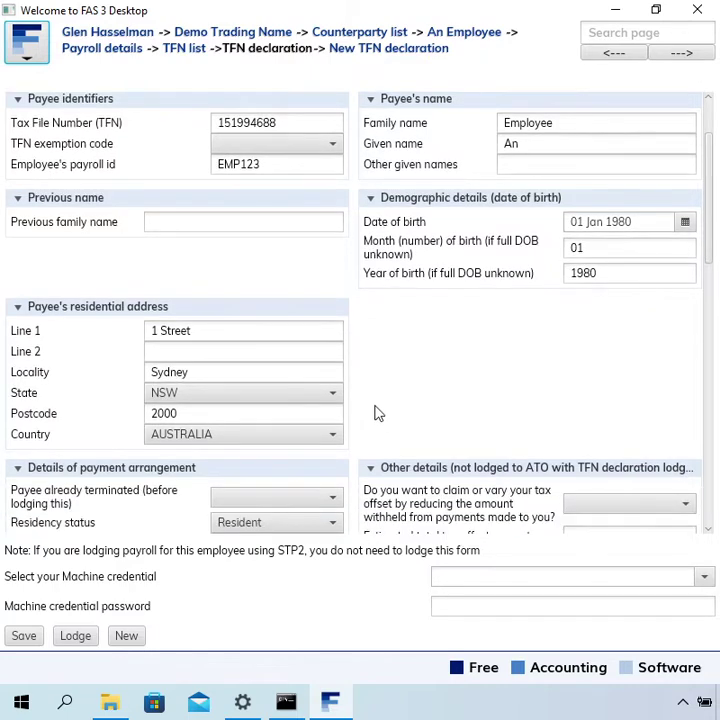
{"action": "scroll", "coordinate": [375, 410], "scroll_direction": "down", "scroll_amount": 2}
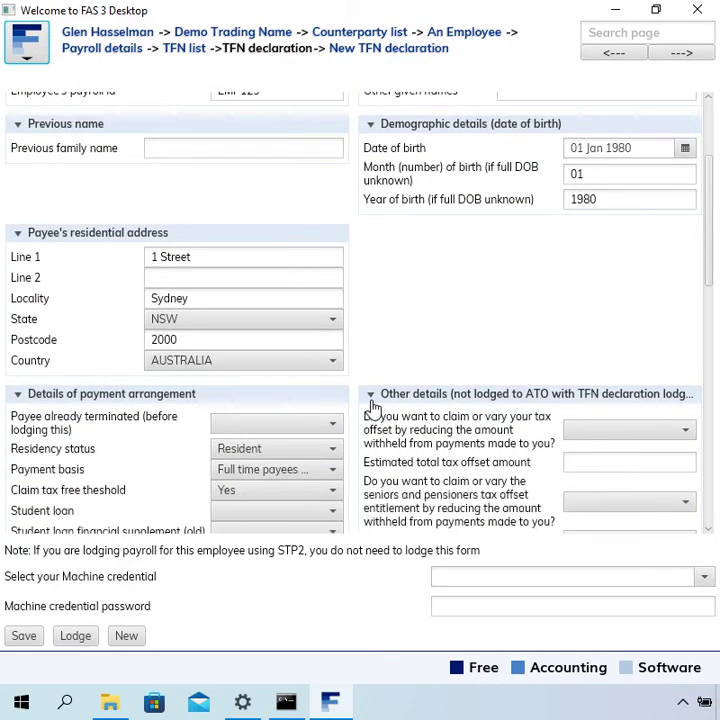
{"action": "scroll", "coordinate": [373, 408], "scroll_direction": "down", "scroll_amount": 1}
{"action": "scroll", "coordinate": [372, 408], "scroll_direction": "down", "scroll_amount": 1}
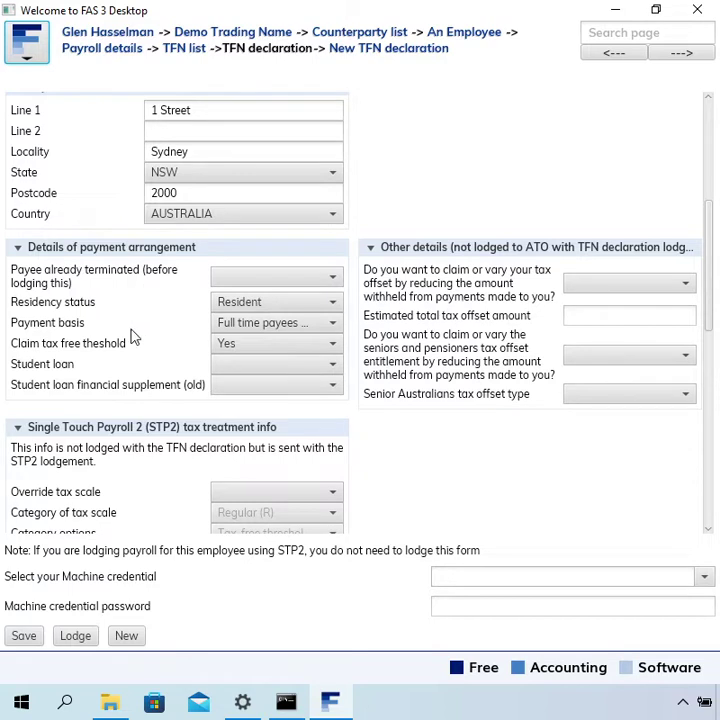
- Set Student loan and Student loan financial supplement (old) both to No
{"action": "left_click", "coordinate": [245, 368]}
{"action": "left_click", "coordinate": [254, 407]}
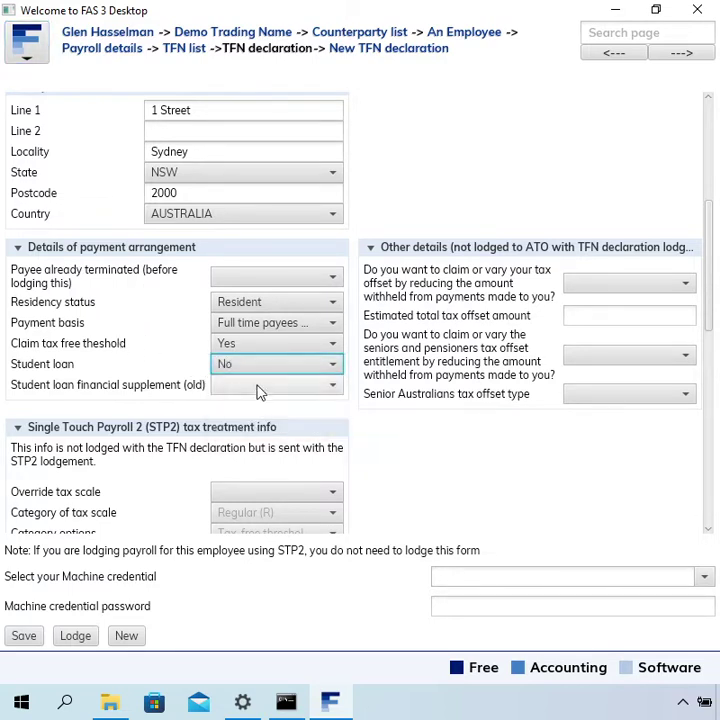
{"action": "left_click", "coordinate": [257, 387]}
{"action": "left_click", "coordinate": [257, 429]}
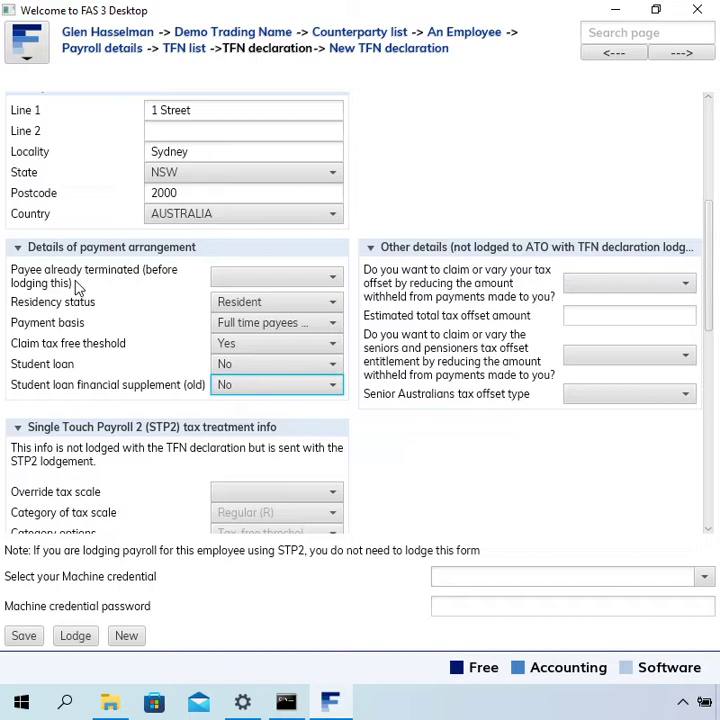
- Leave Payee already terminated blank and scroll down to the Payee declaration section
{"action": "left_click", "coordinate": [244, 288]}
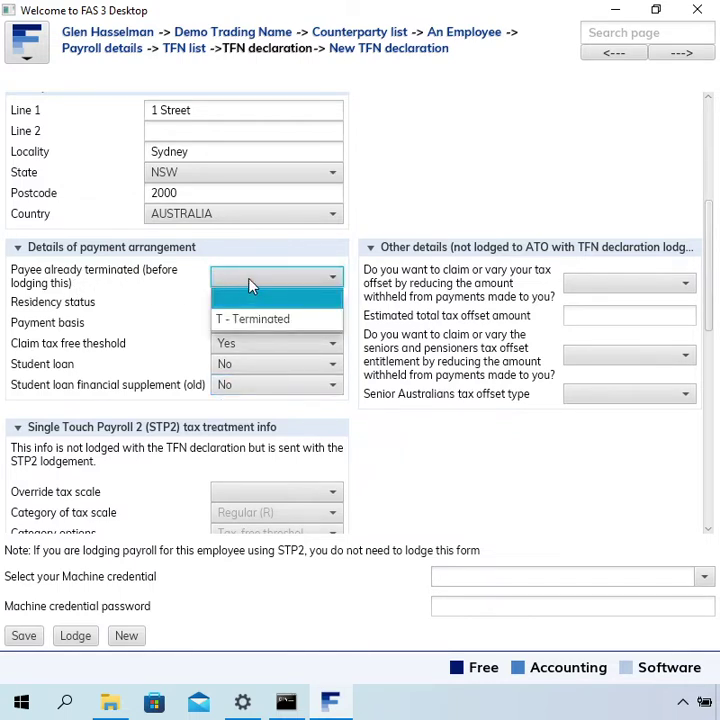
{"action": "left_click", "coordinate": [250, 285]}
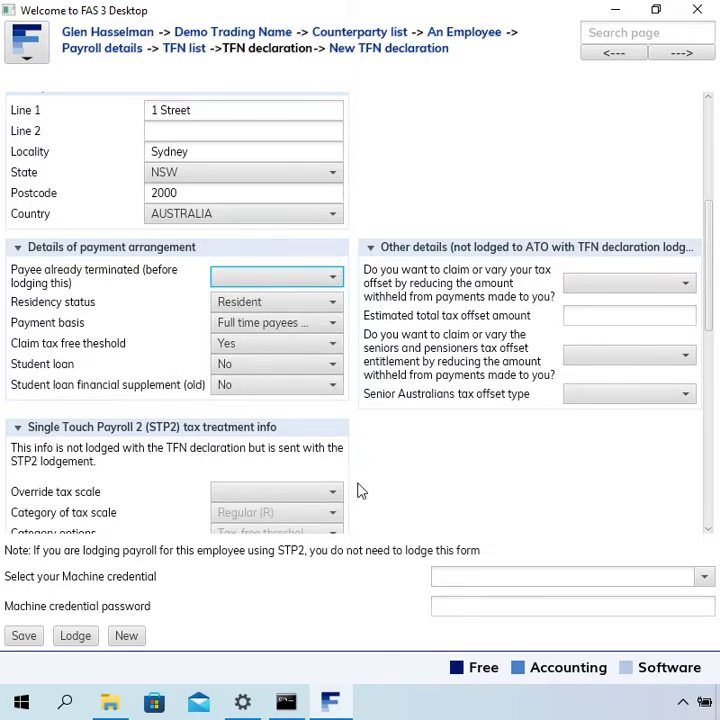
{"action": "scroll", "coordinate": [361, 491], "scroll_direction": "down", "scroll_amount": 3}
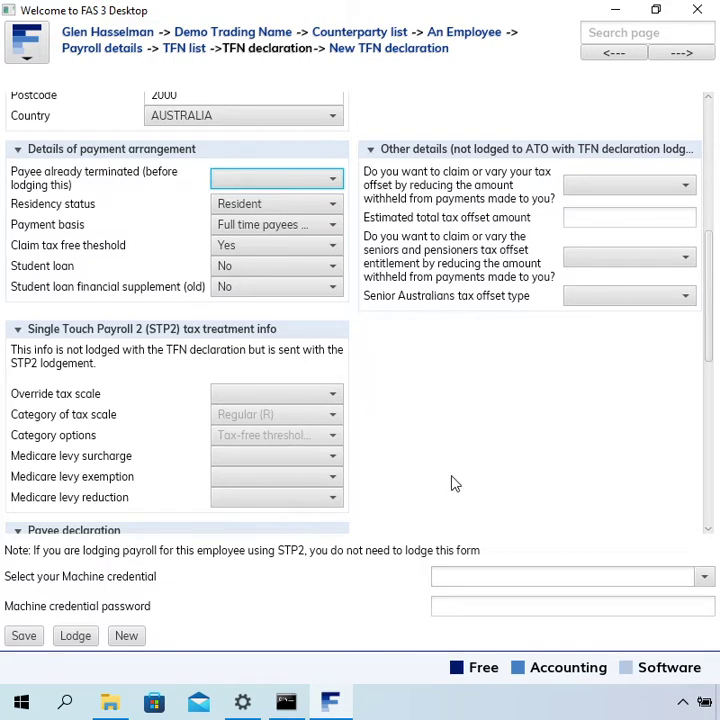
{"action": "scroll", "coordinate": [455, 484], "scroll_direction": "down", "scroll_amount": 8}
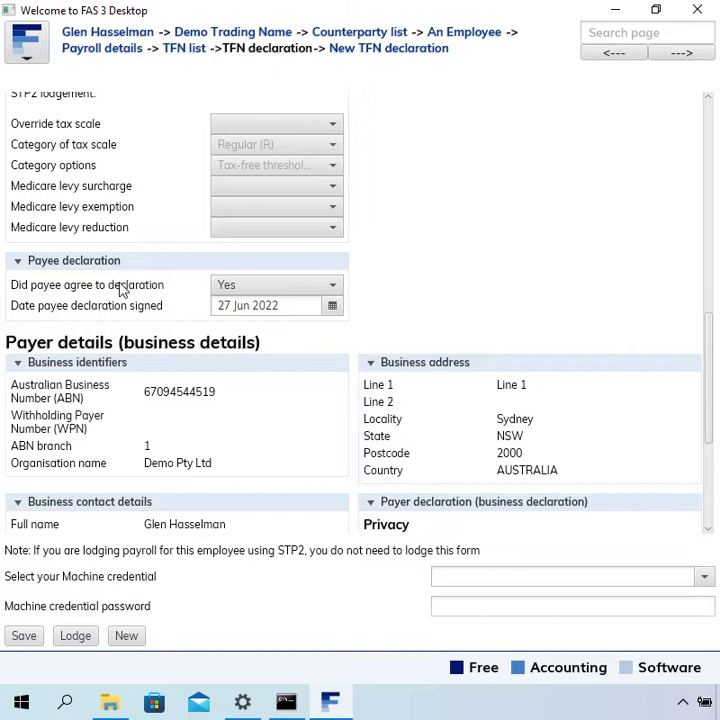
{"action": "left_click", "coordinate": [279, 289]}
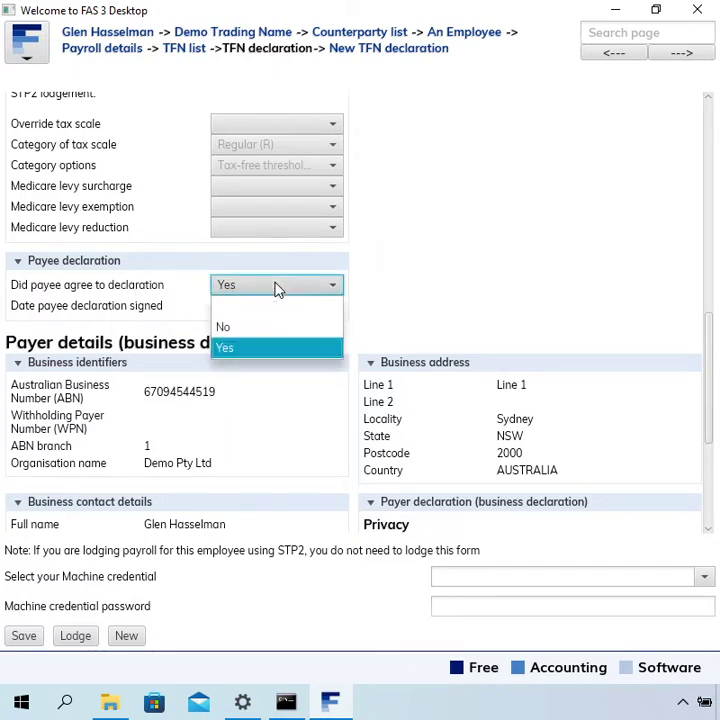
{"action": "left_click", "coordinate": [278, 289]}
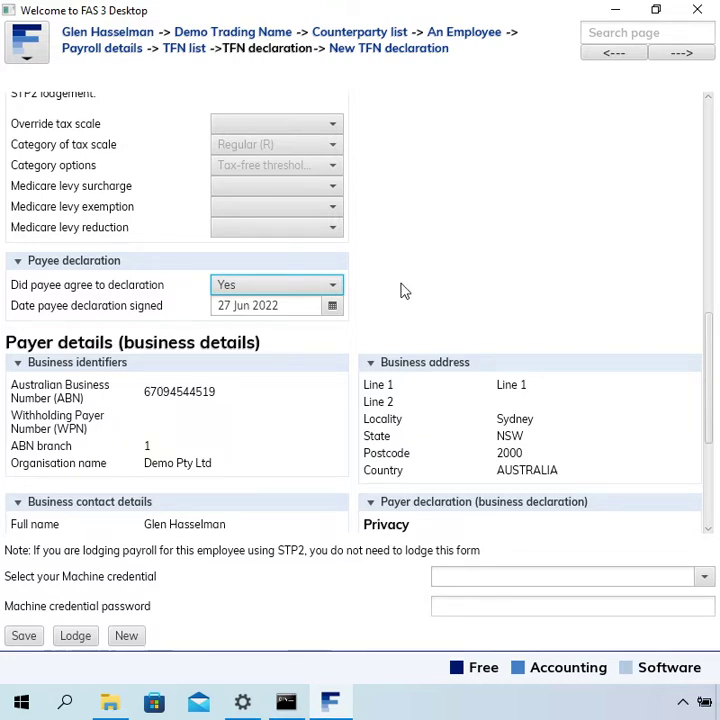
{"action": "scroll", "coordinate": [405, 290], "scroll_direction": "down", "scroll_amount": 1}
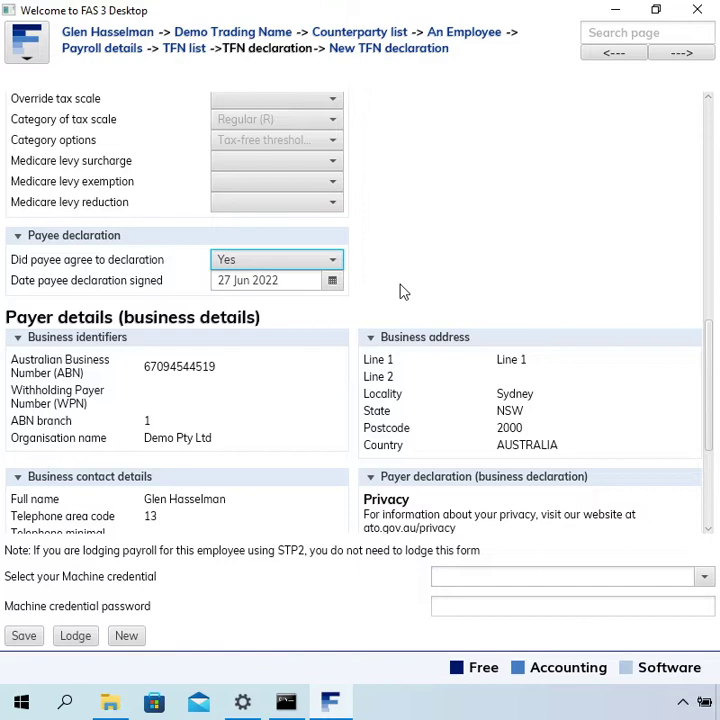
- Scroll to the Payer declaration section at the bottom of the form
{"action": "scroll", "coordinate": [403, 292], "scroll_direction": "down", "scroll_amount": 3}
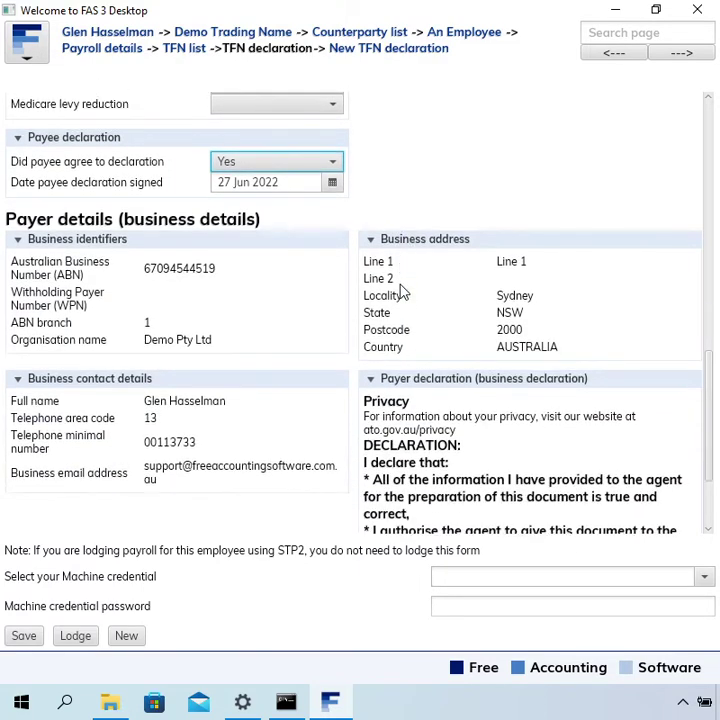
{"action": "scroll", "coordinate": [266, 312], "scroll_direction": "down", "scroll_amount": 1}
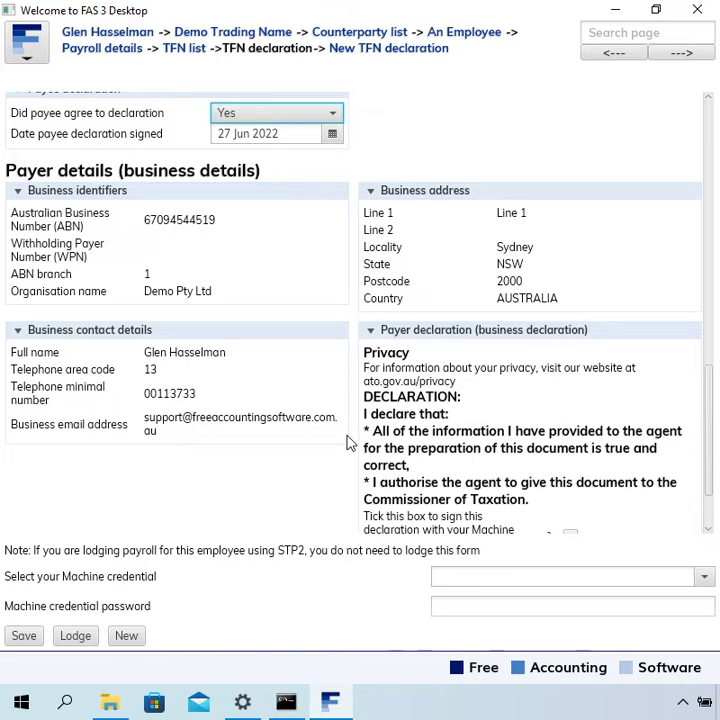
{"action": "scroll", "coordinate": [349, 443], "scroll_direction": "down", "scroll_amount": 1}
{"action": "scroll", "coordinate": [349, 443], "scroll_direction": "down", "scroll_amount": 1}
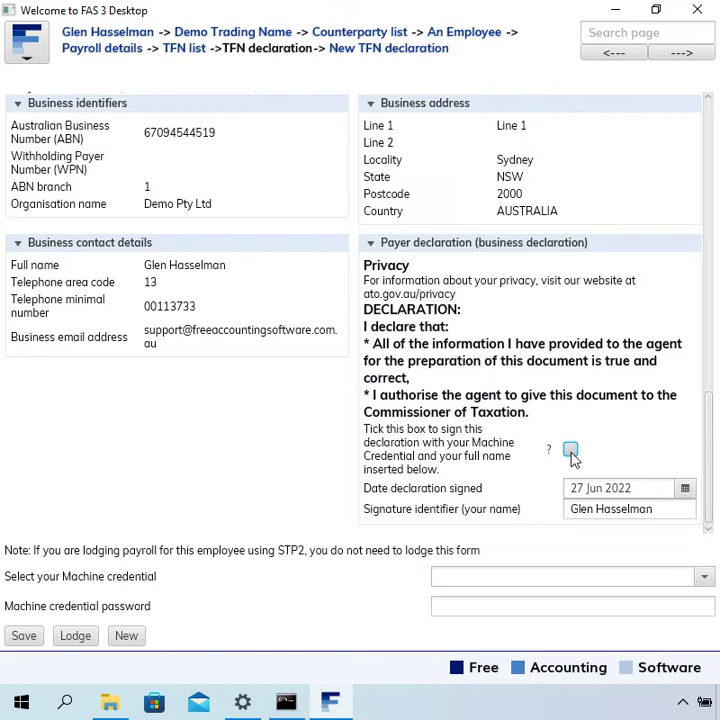
- Sign the payer declaration, select the business's machine credential by its ABN, and enter its password
{"action": "left_click", "coordinate": [570, 451]}
{"action": "left_click", "coordinate": [505, 570]}
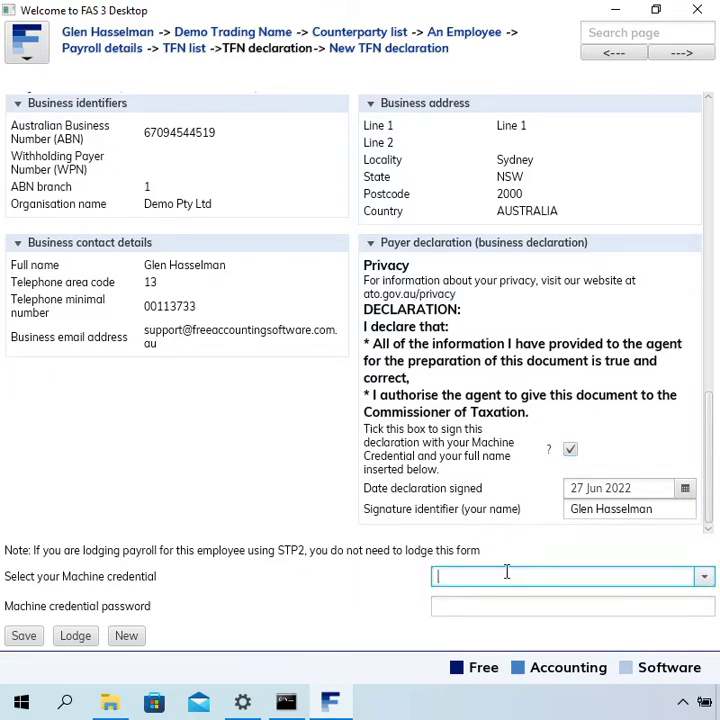
{"action": "type", "text": "6709"}
{"action": "key", "text": "Return"}
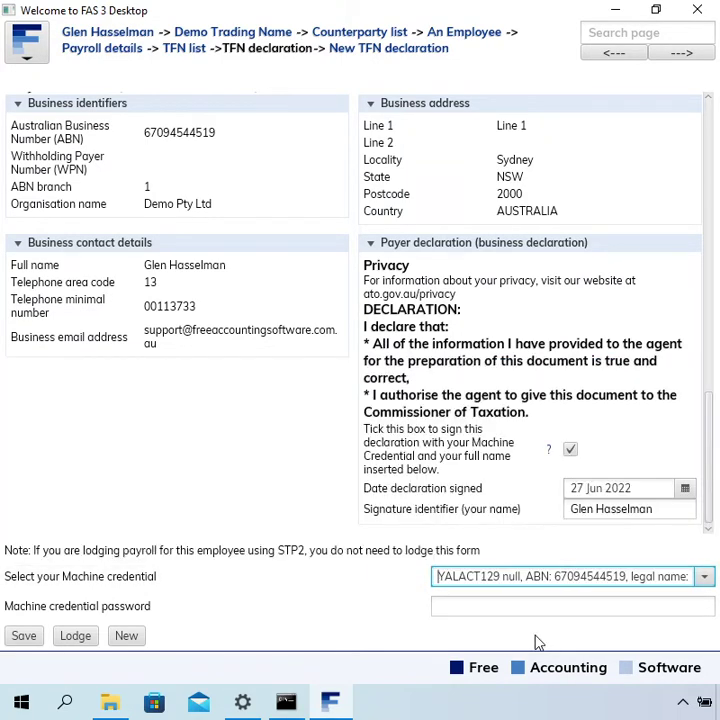
{"action": "left_click", "coordinate": [537, 605]}
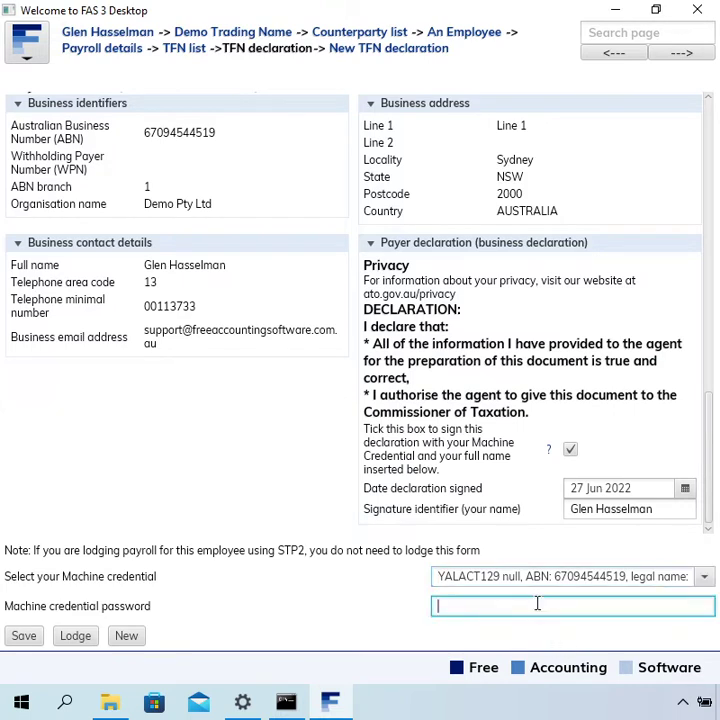
{"action": "type", "text": "**********"}
- Lodge the TFN declaration with the ATO
{"action": "left_click", "coordinate": [81, 639]}
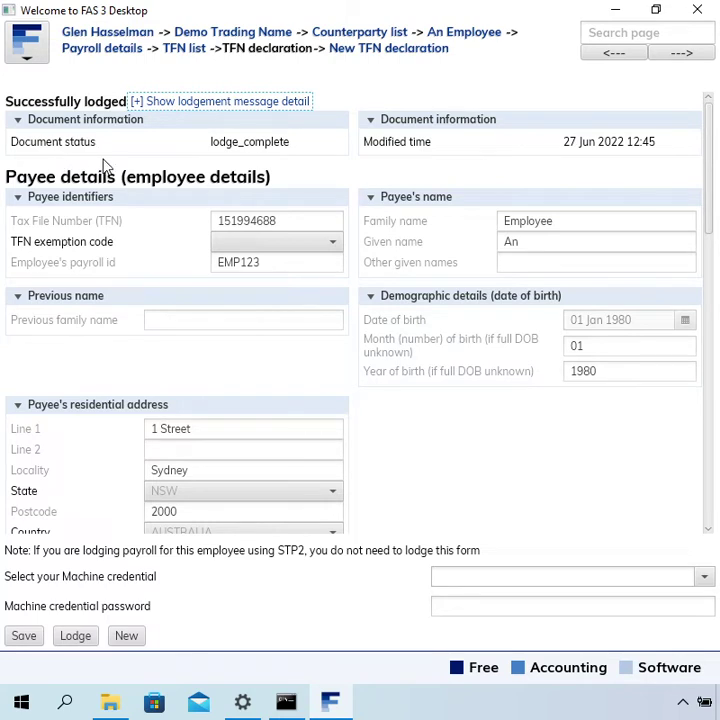
{"action": "left_click", "coordinate": [265, 105]}
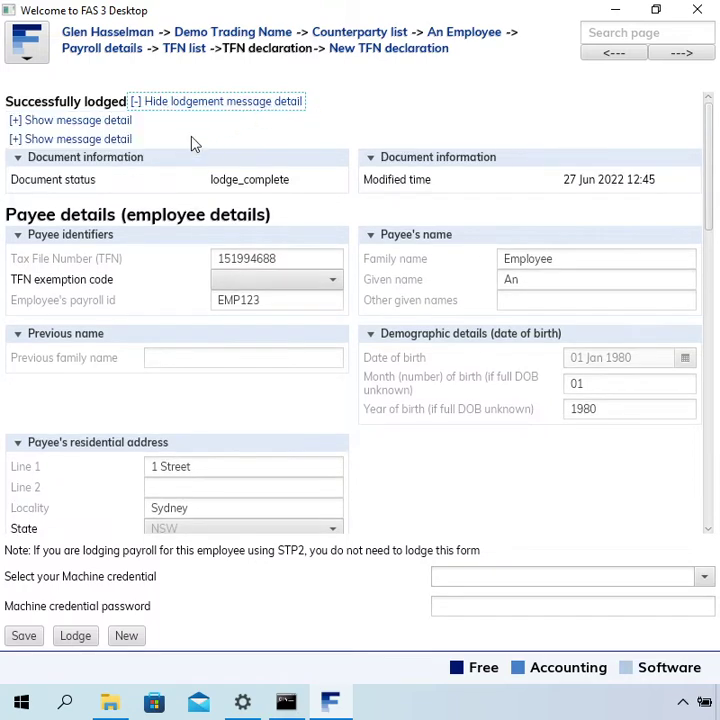
{"action": "left_click", "coordinate": [120, 139]}
{"action": "left_click", "coordinate": [112, 121]}
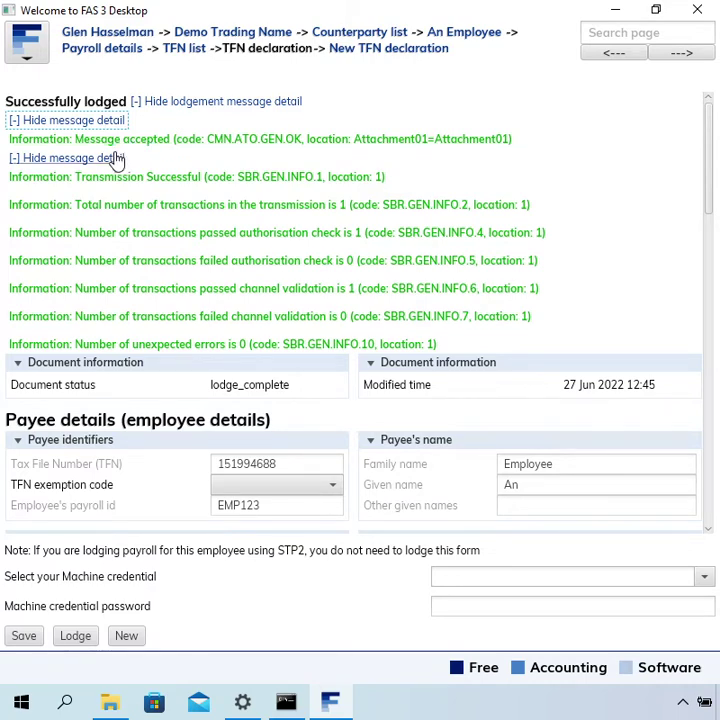
{"action": "left_click", "coordinate": [115, 158]}
{"action": "left_click", "coordinate": [112, 122]}
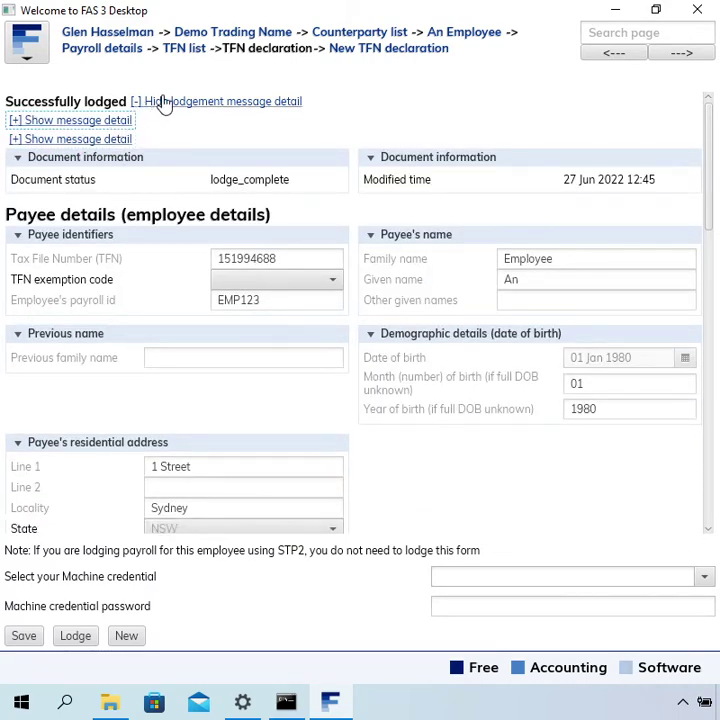
{"action": "left_click", "coordinate": [161, 102]}
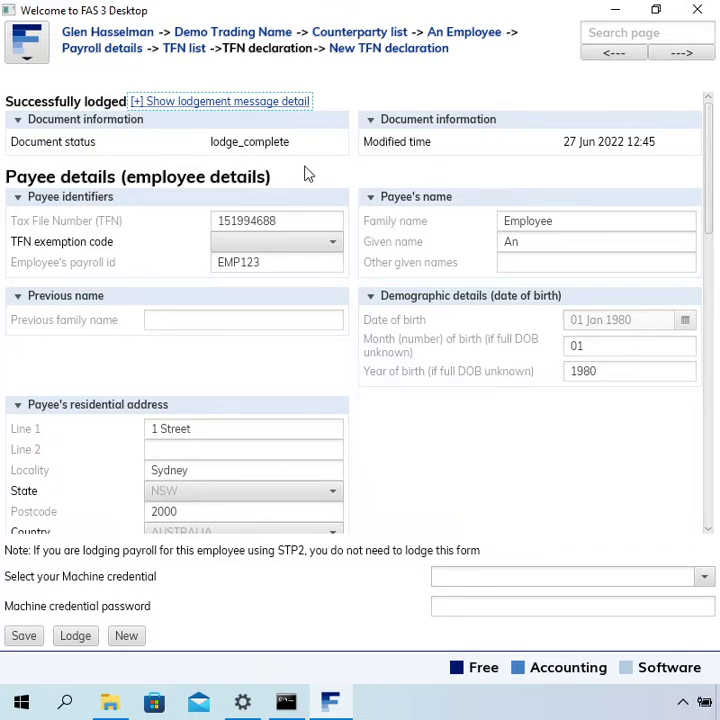
{"action": "left_click", "coordinate": [310, 434]}
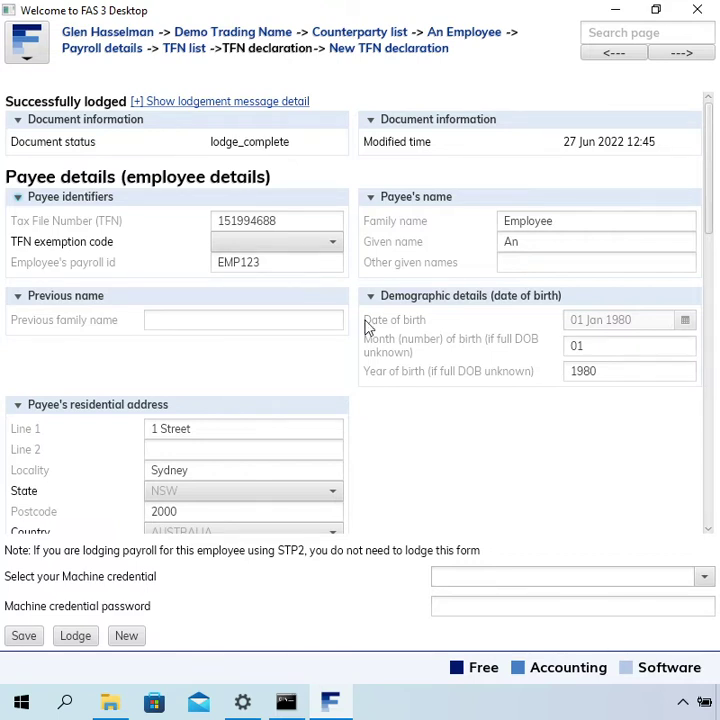
- Create a new TFN declaration with address Line 1 changed to 2 Street and save it
{"action": "left_click", "coordinate": [396, 60]}
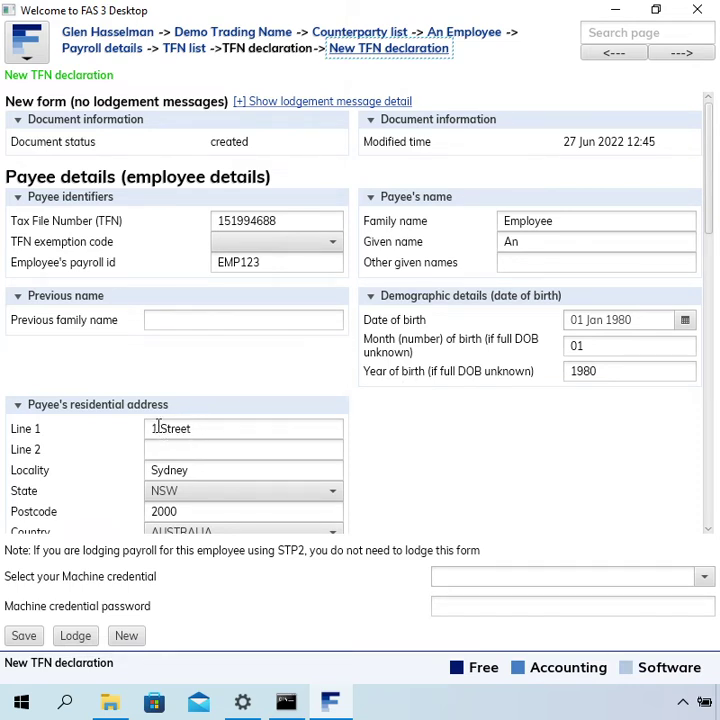
{"action": "left_click_drag", "start_coordinate": [157, 428], "coordinate": [143, 427]}
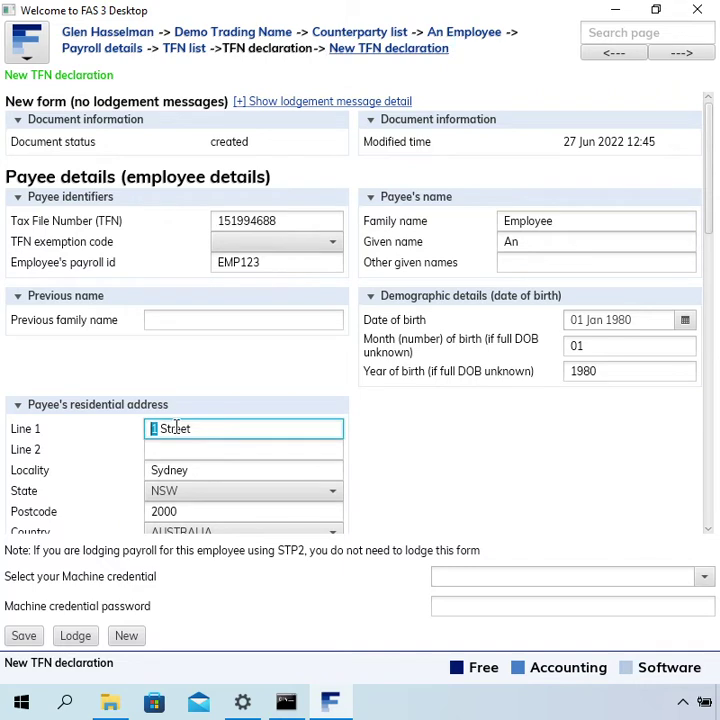
{"action": "type", "text": "2"}
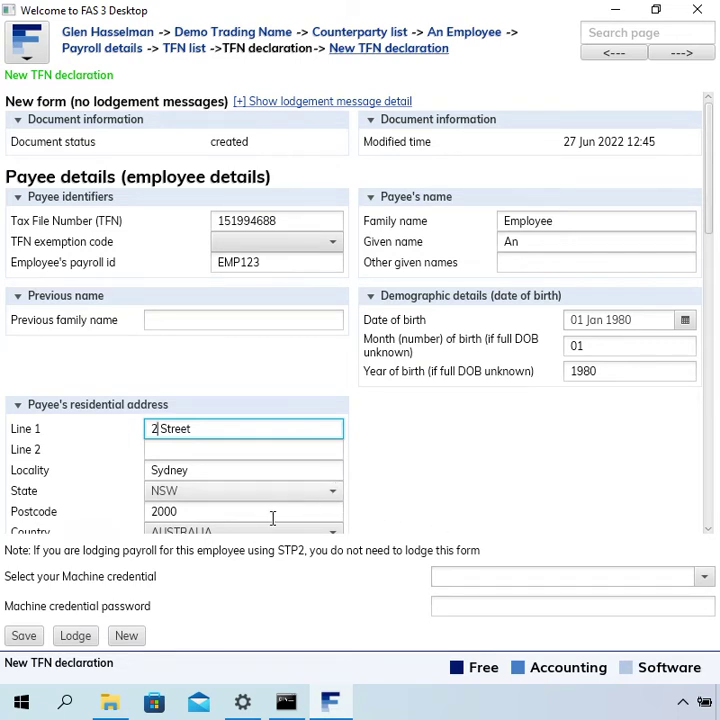
{"action": "left_click", "coordinate": [26, 635]}
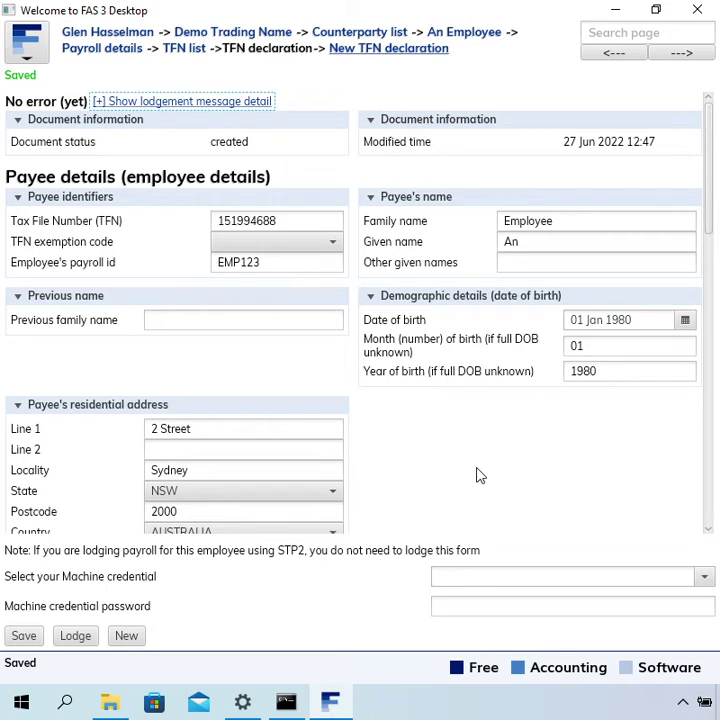
{"action": "left_click", "coordinate": [316, 430]}
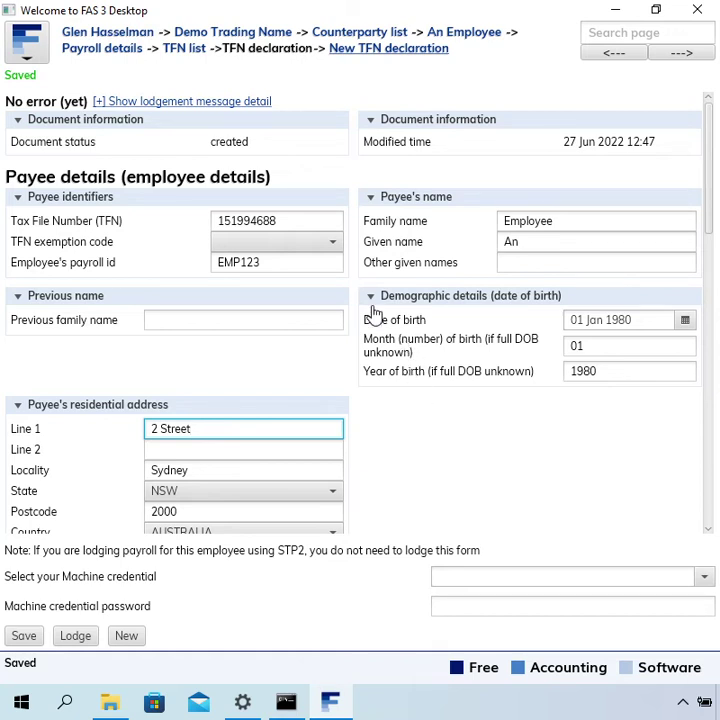
- Return to the TFN declaration list and reopen the lodge_complete declaration
{"action": "left_click", "coordinate": [188, 51]}
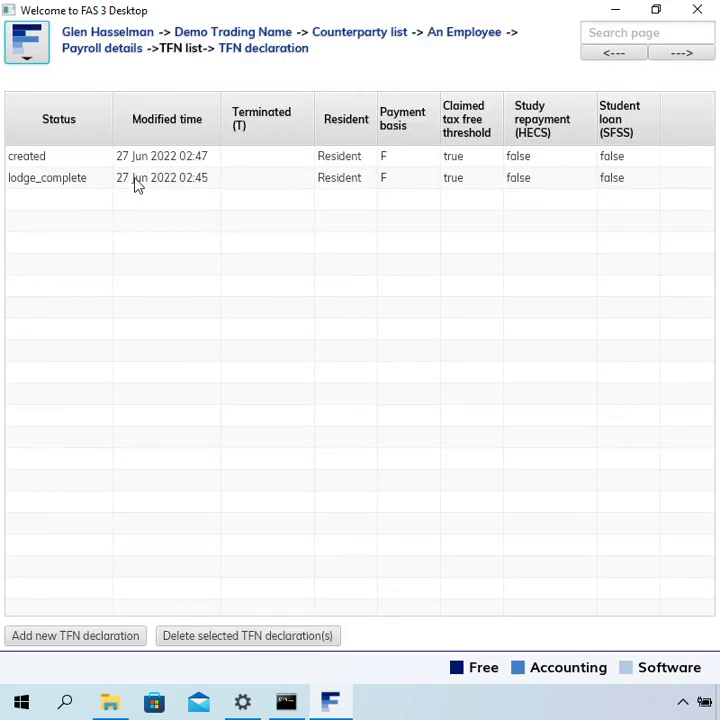
{"action": "left_click", "coordinate": [137, 184]}
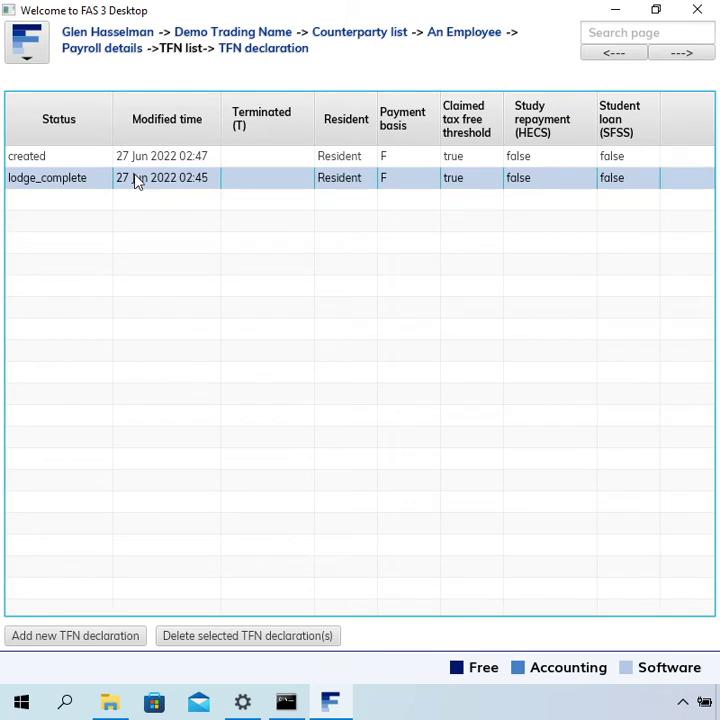
{"action": "left_click", "coordinate": [138, 160]}
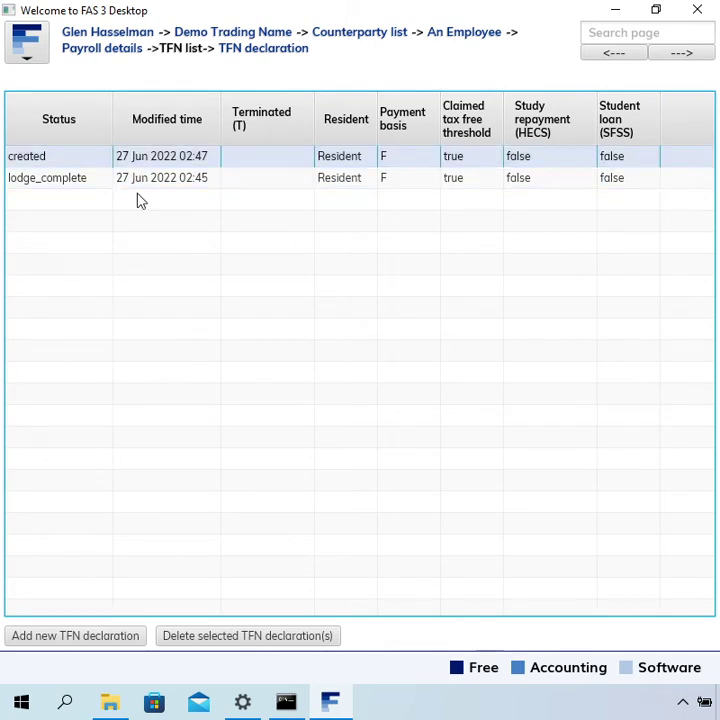
{"action": "left_click", "coordinate": [138, 180]}
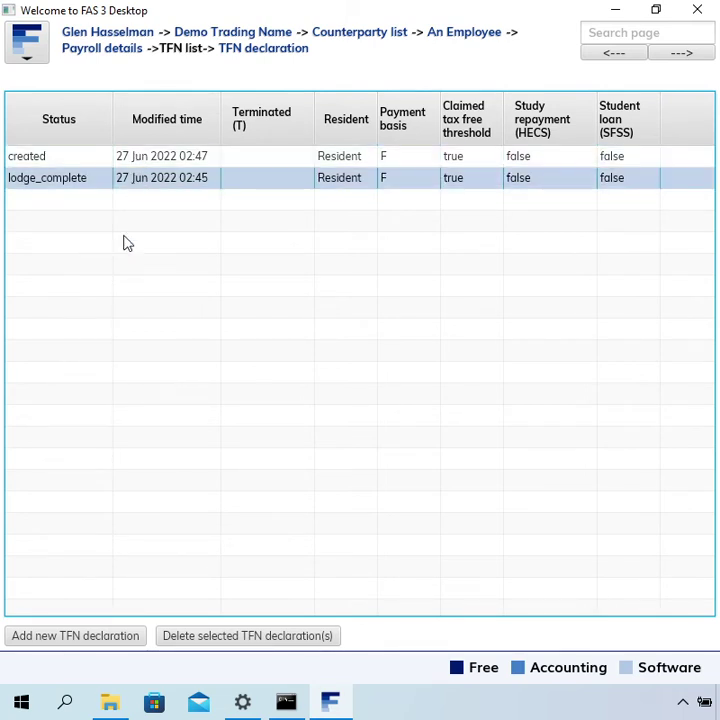
{"action": "left_click", "coordinate": [149, 158]}
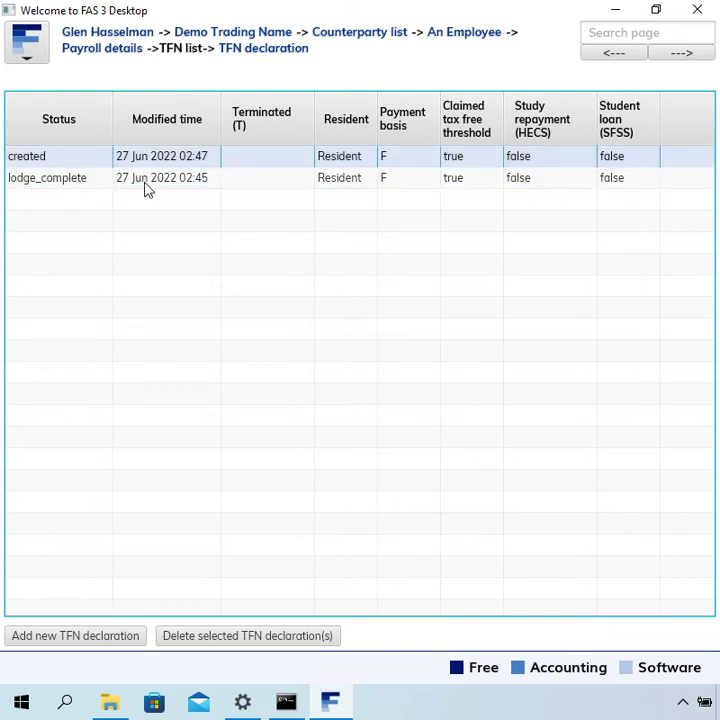
{"action": "left_click", "coordinate": [146, 181]}
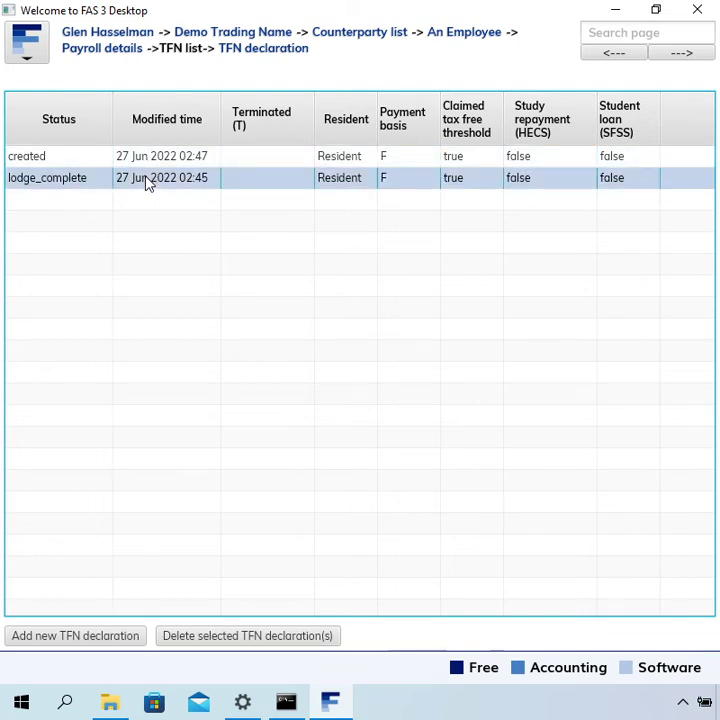
{"action": "double_click", "coordinate": [146, 181]}
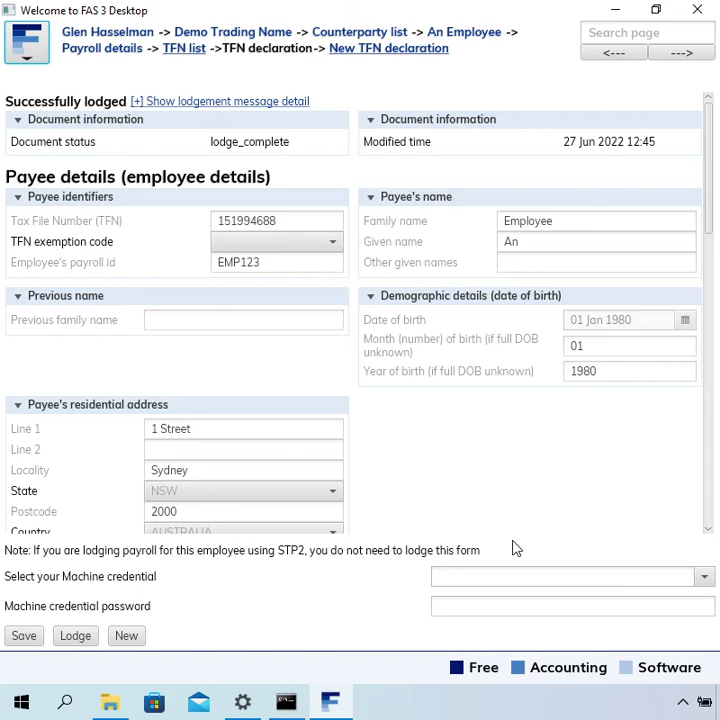
- Go back to the TFN declaration list and open the declaration with status created
{"action": "left_click", "coordinate": [189, 60]}
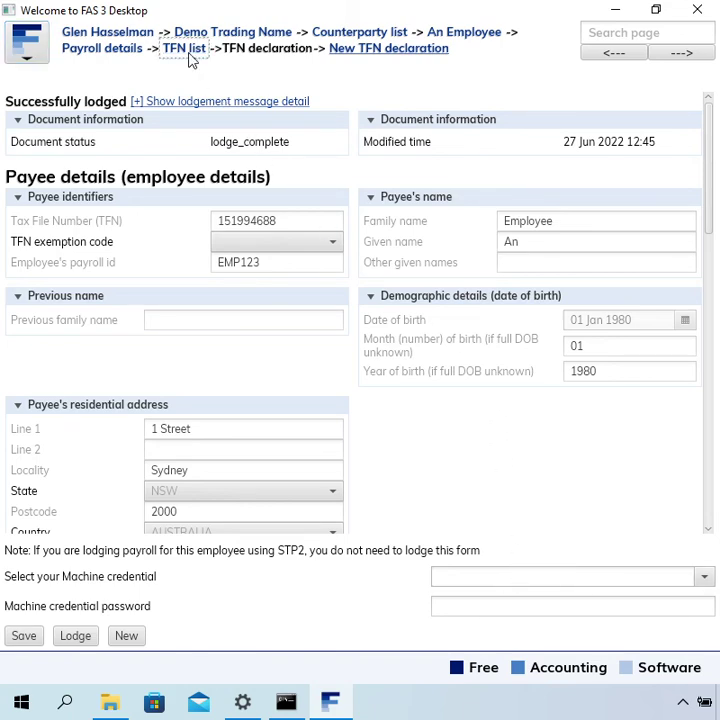
{"action": "double_click", "coordinate": [178, 165]}
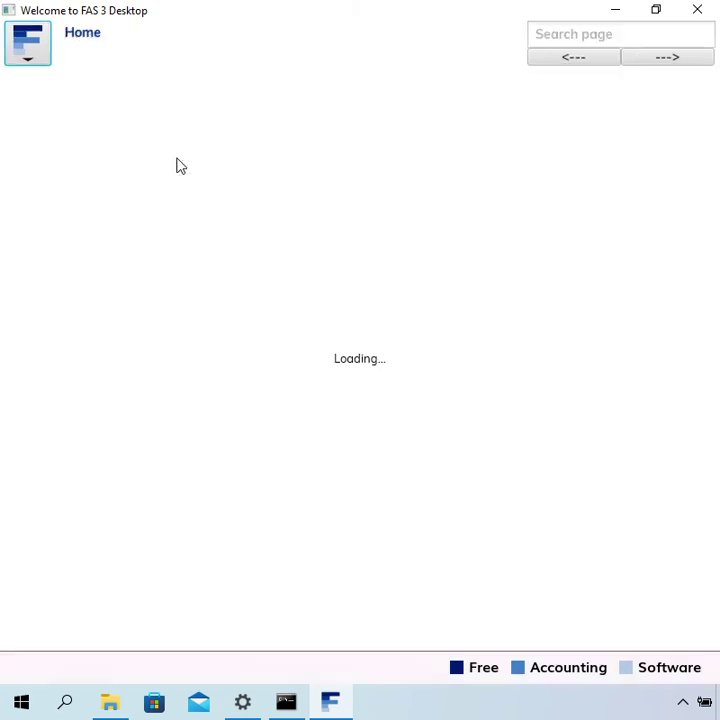